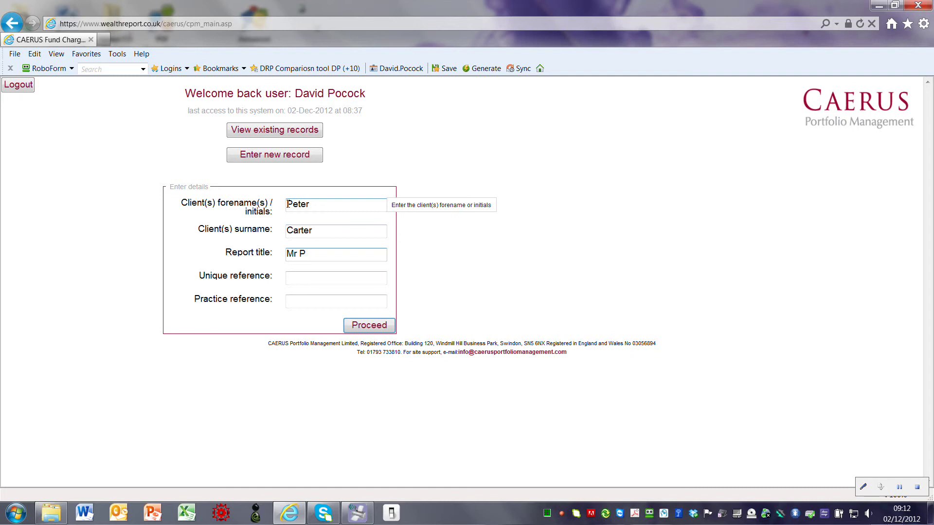
Step: Enter the client's surname, report title, unique reference and practice reference in the new record, and proceed to asset entry
type("Carter")
left_click(358, 280)
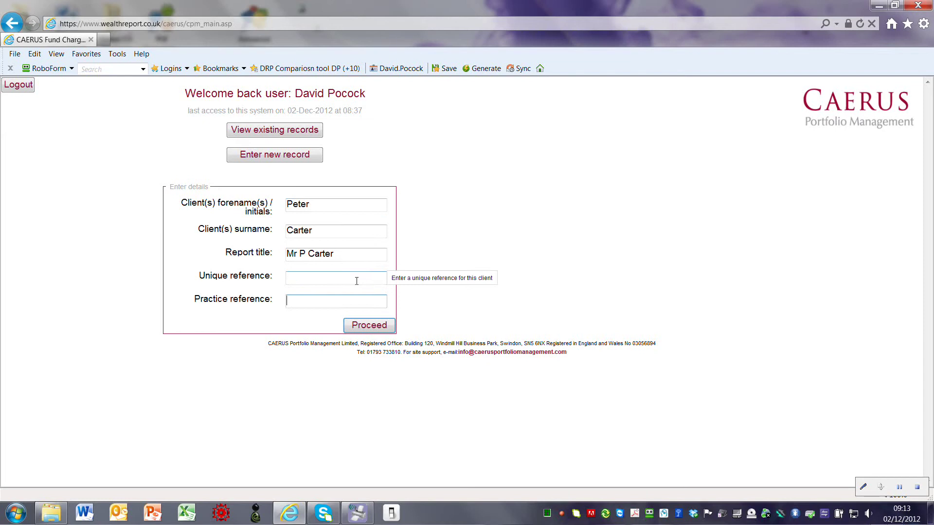
left_click(346, 299)
left_click(356, 278)
type("1")
left_click(340, 302)
type("1")
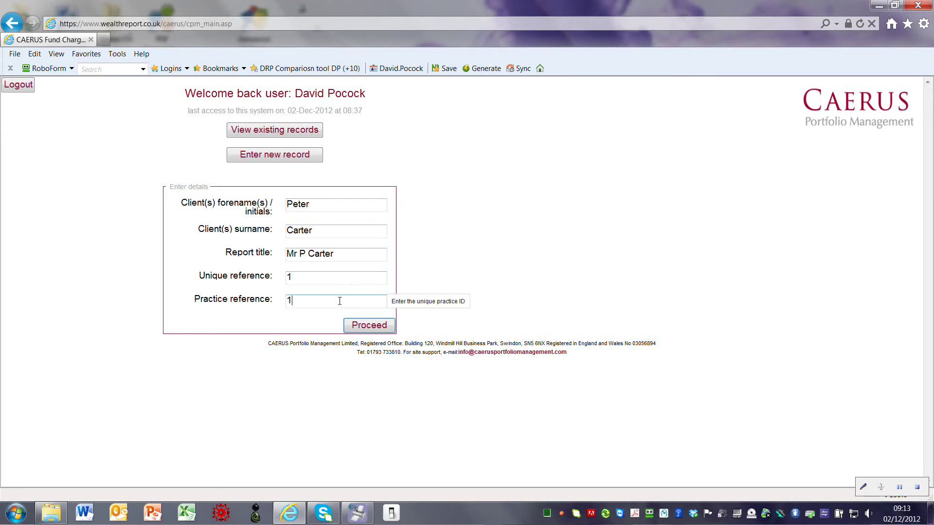
left_click(376, 332)
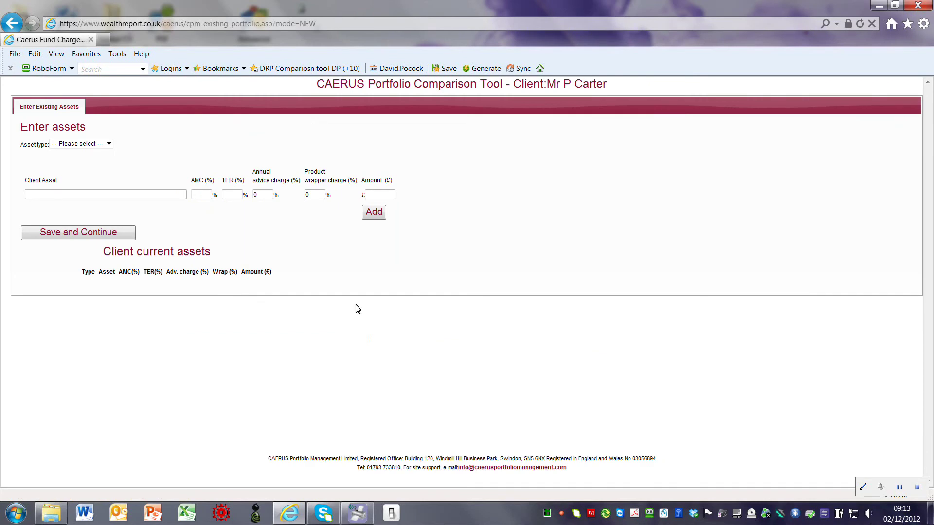
Step: Add an ISA asset for the fund IFDS - Omnis Balanced A TR in GB with an amount of £10000
left_click(109, 144)
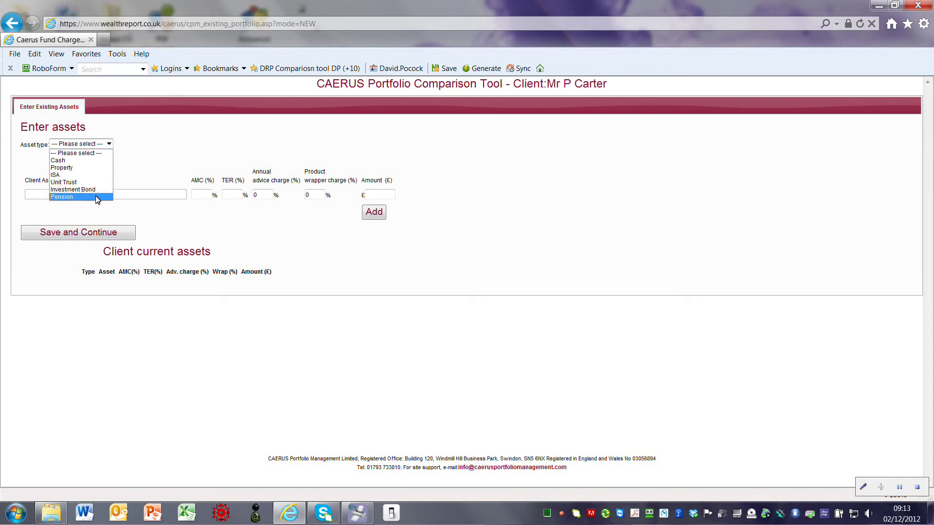
left_click(69, 175)
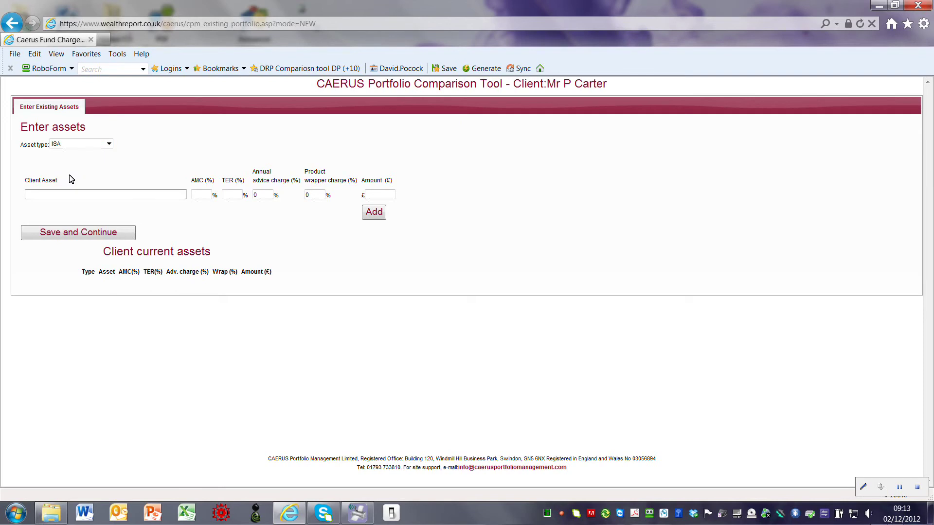
type("Omnis")
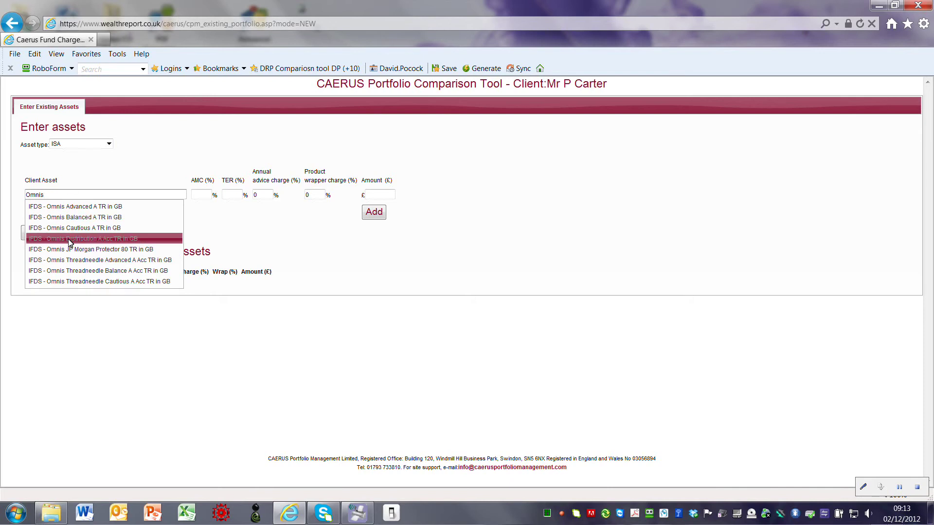
left_click(80, 221)
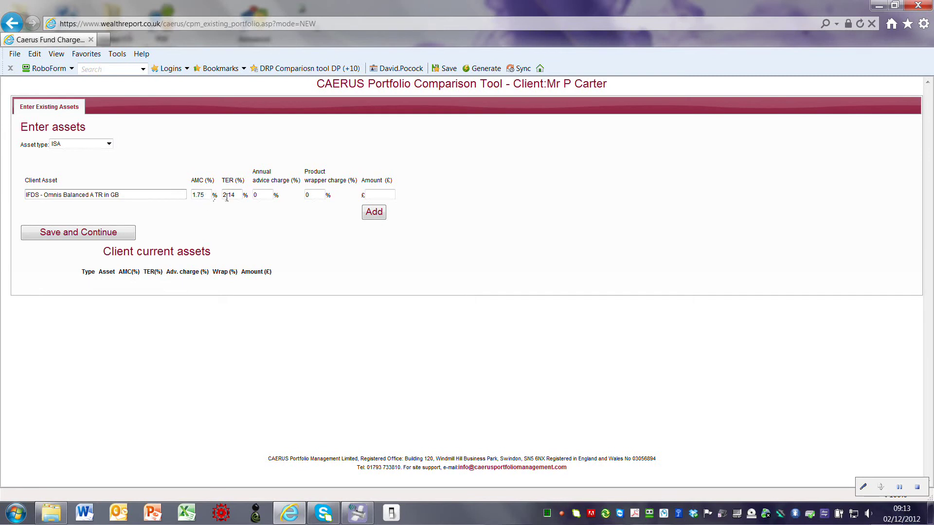
left_click(374, 195)
type("10000")
left_click(379, 217)
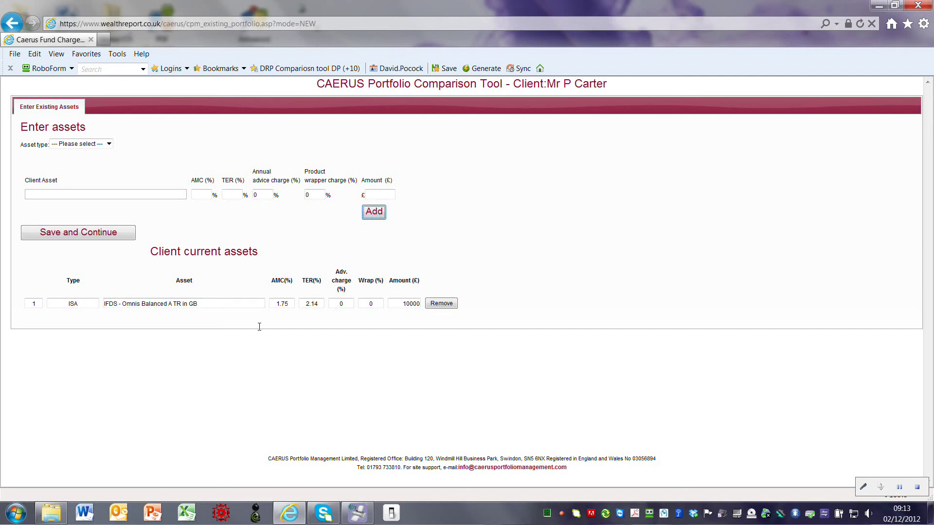
Step: Add a second ISA asset for Jupiter - Merlin Balanced Portfolio Acc TR in GB with an amount of £22000
left_click(109, 144)
left_click(75, 176)
left_click(71, 194)
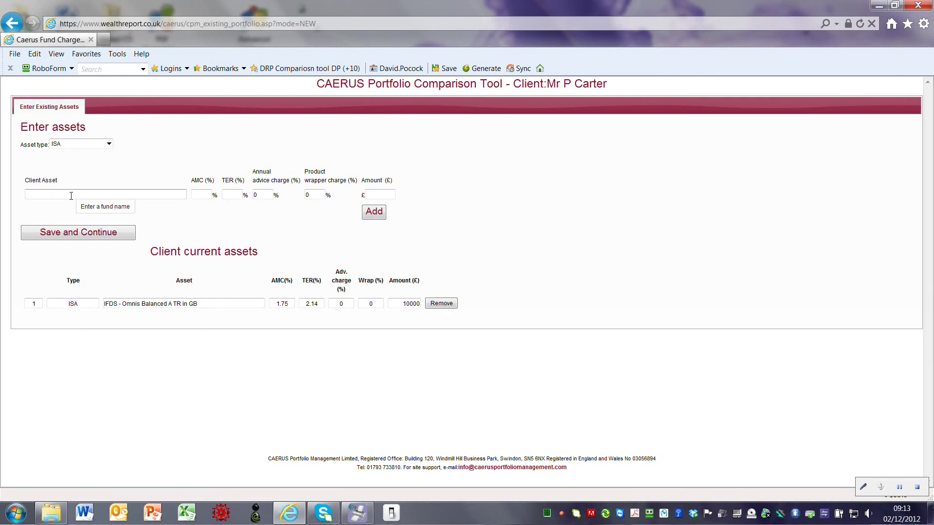
type("jupi")
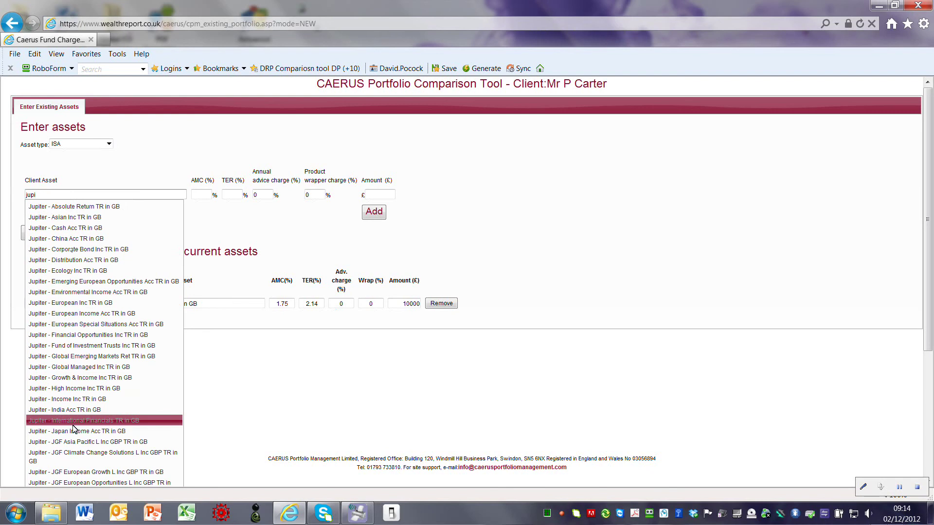
scroll(74, 428, "down", 2)
scroll(74, 428, "down", 1)
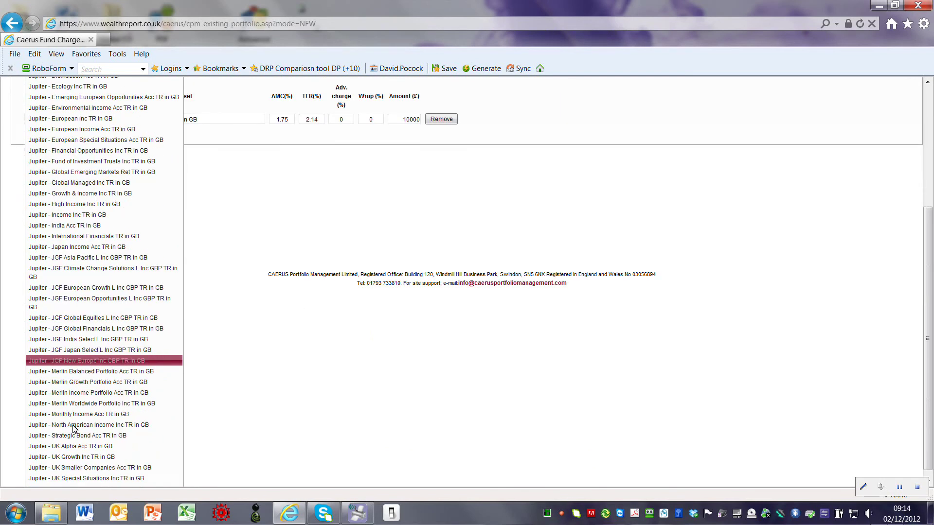
left_click(80, 372)
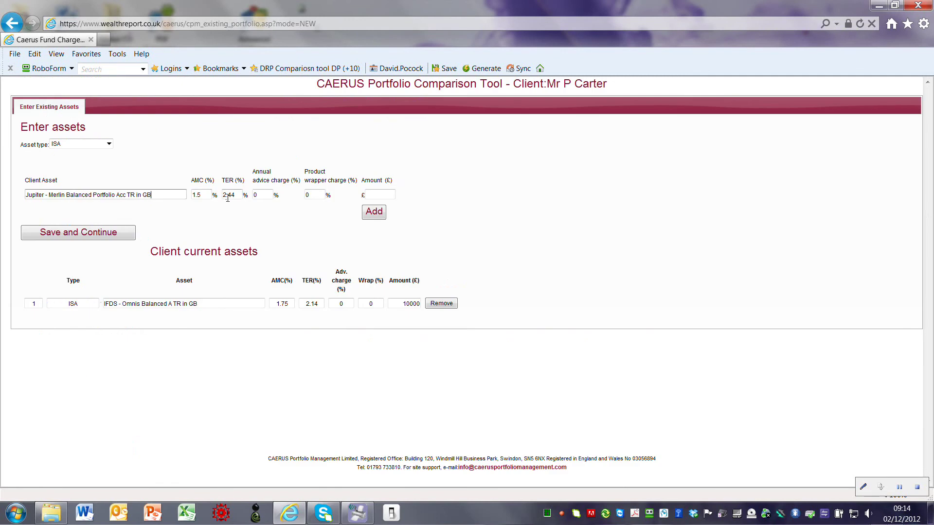
left_click(379, 194)
type("22000")
left_click(373, 212)
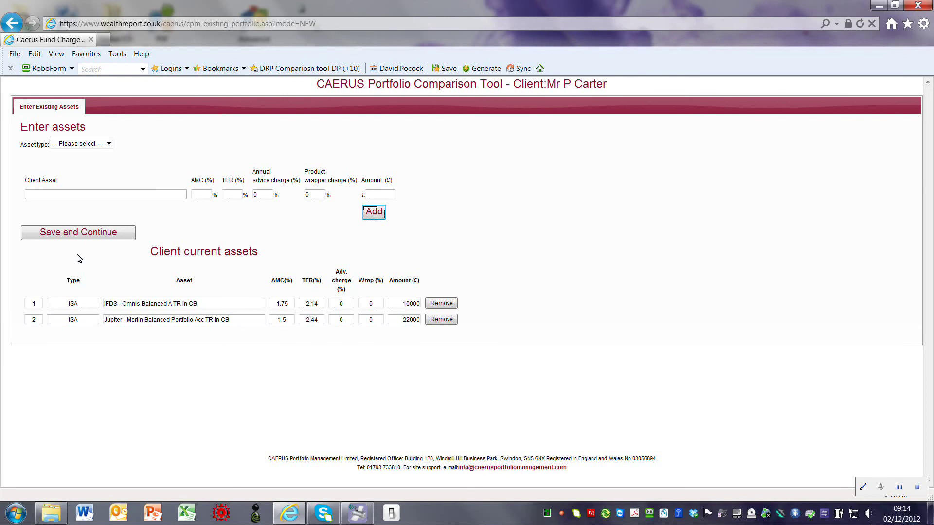
Step: Save the client's current assets and check the individual funds within the ISAs group of the summary
left_click(80, 236)
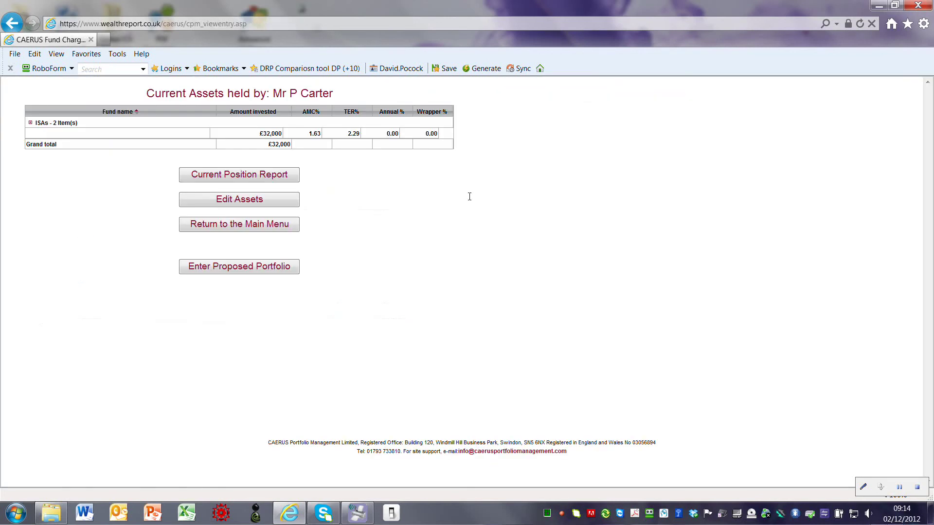
left_click(30, 122)
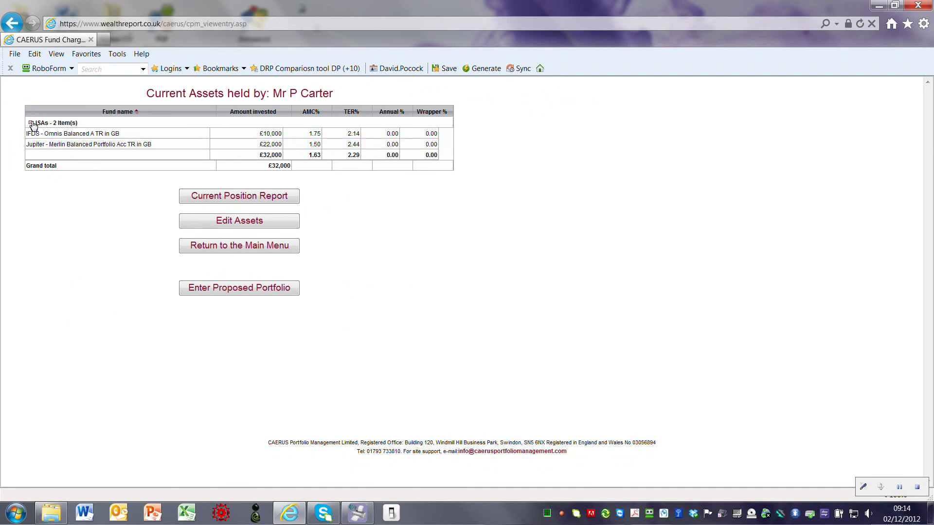
left_click(30, 123)
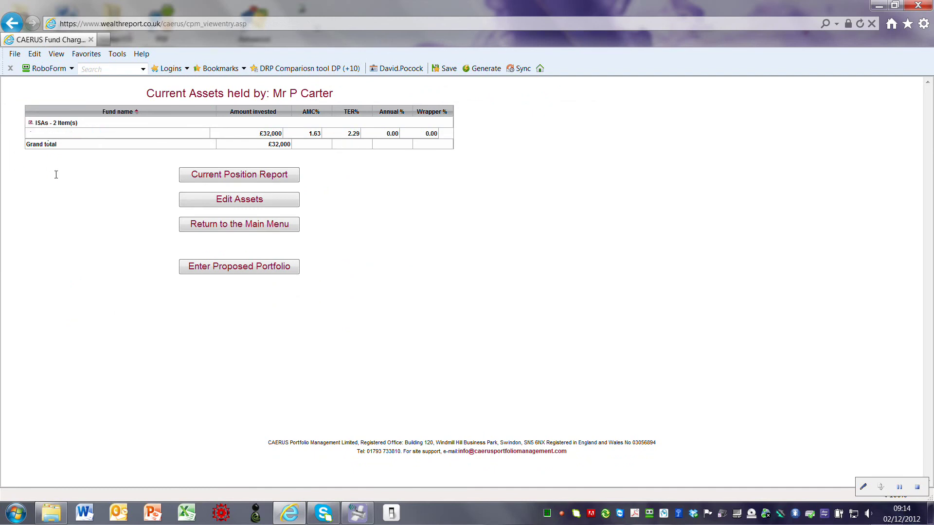
Step: Edit the assets, replacing the Omnis Balanced holding with an ISA entry for IFDS - Omnis Balanced A TR in GB of £25000, and save
left_click(251, 201)
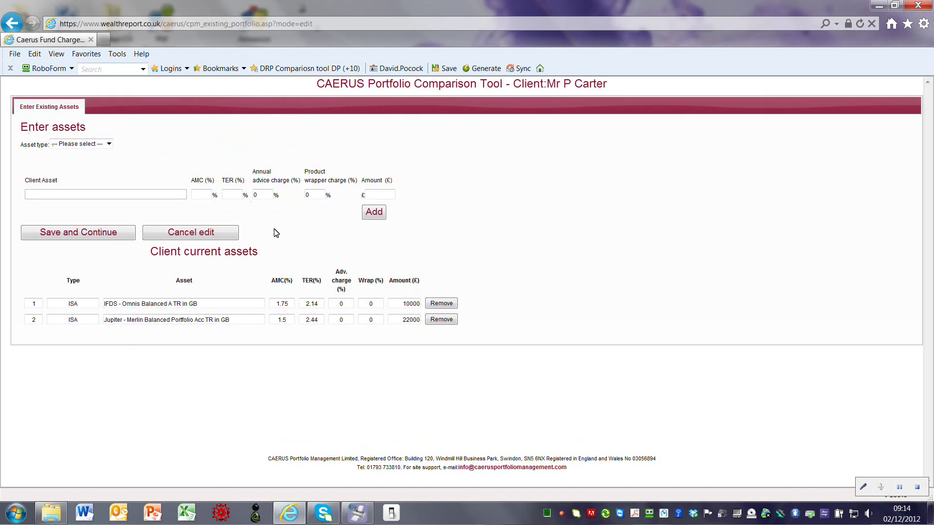
left_click(451, 307)
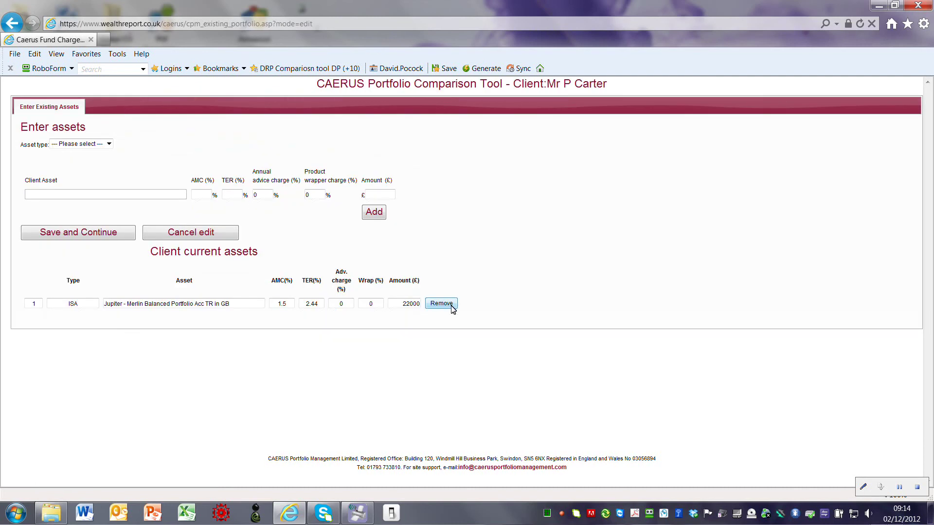
left_click(106, 144)
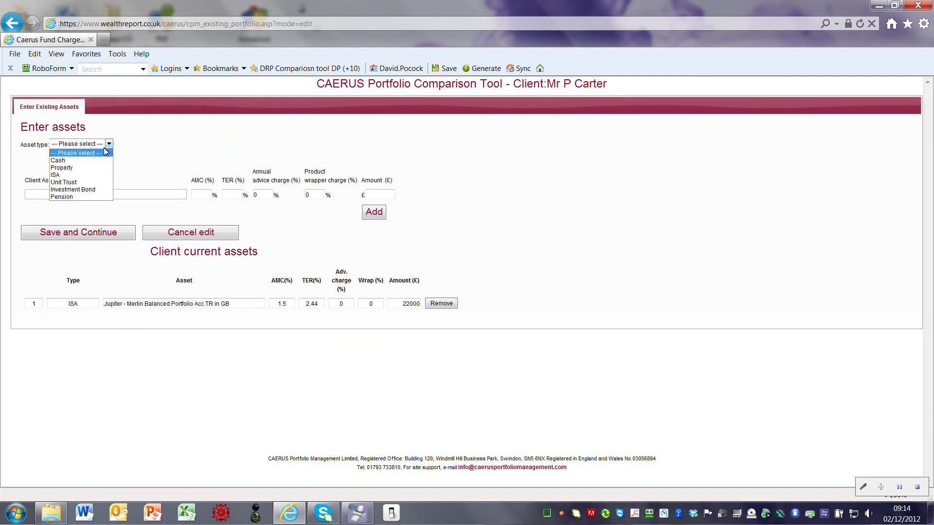
left_click(78, 176)
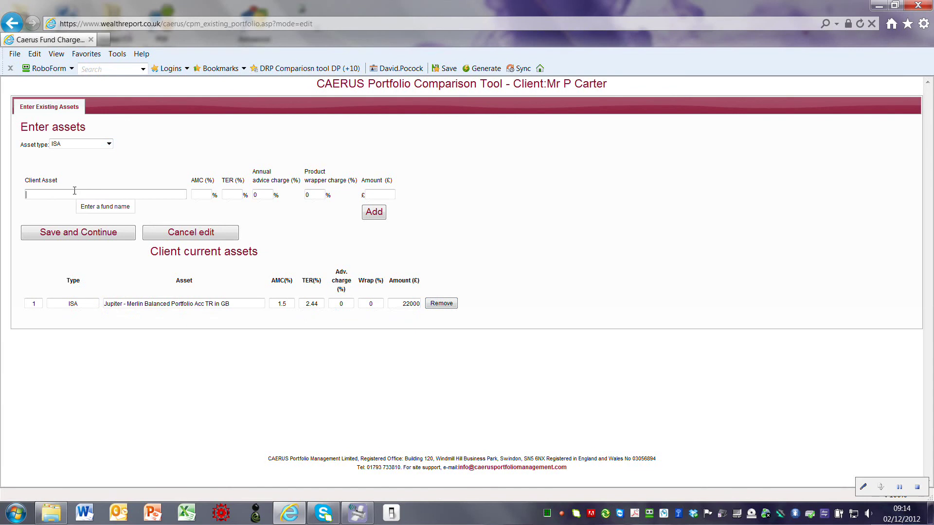
type("omni")
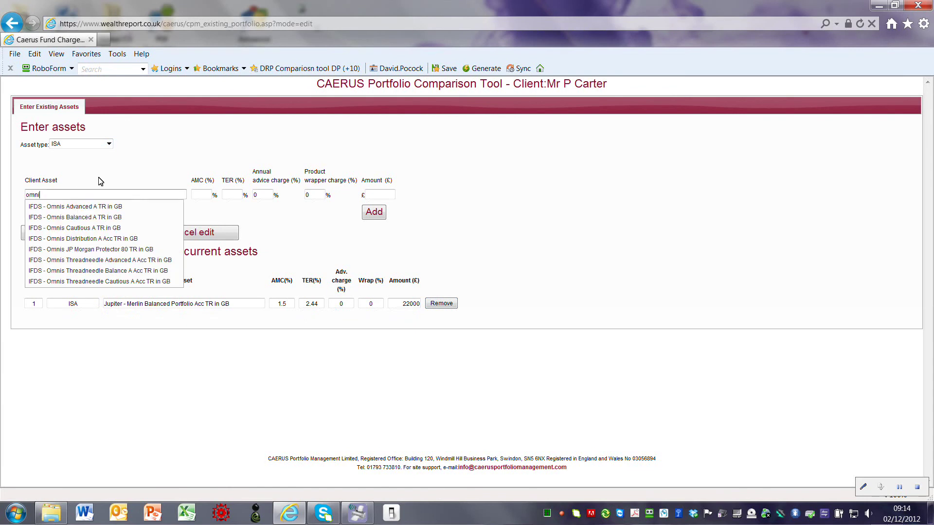
left_click(102, 217)
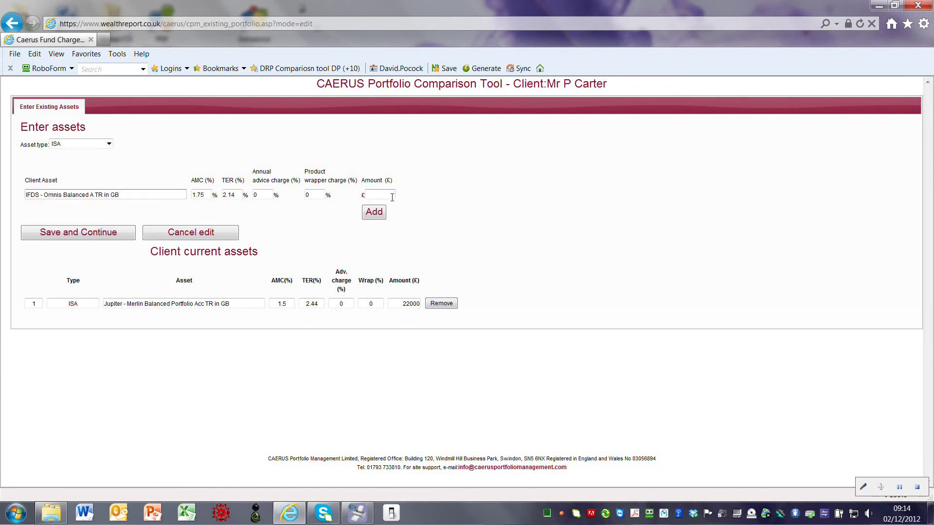
left_click(392, 198)
type("25000")
left_click(380, 215)
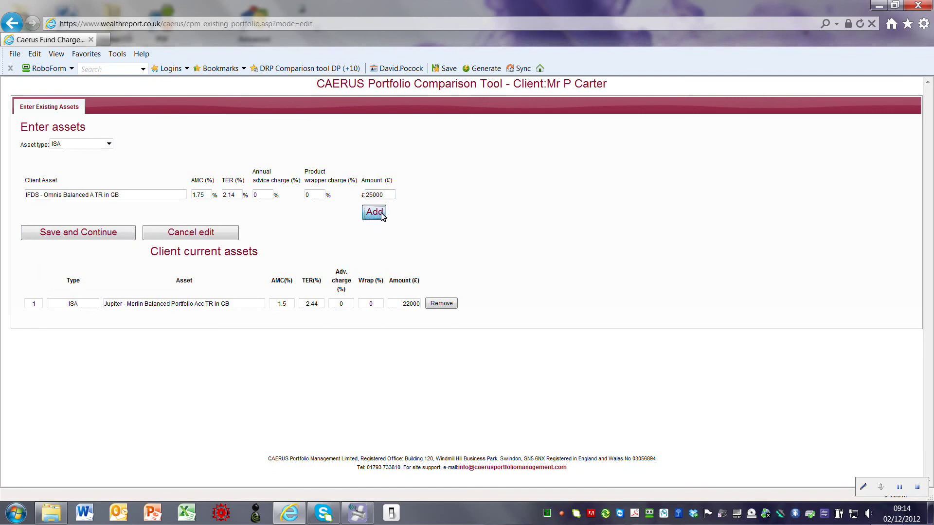
left_click(74, 235)
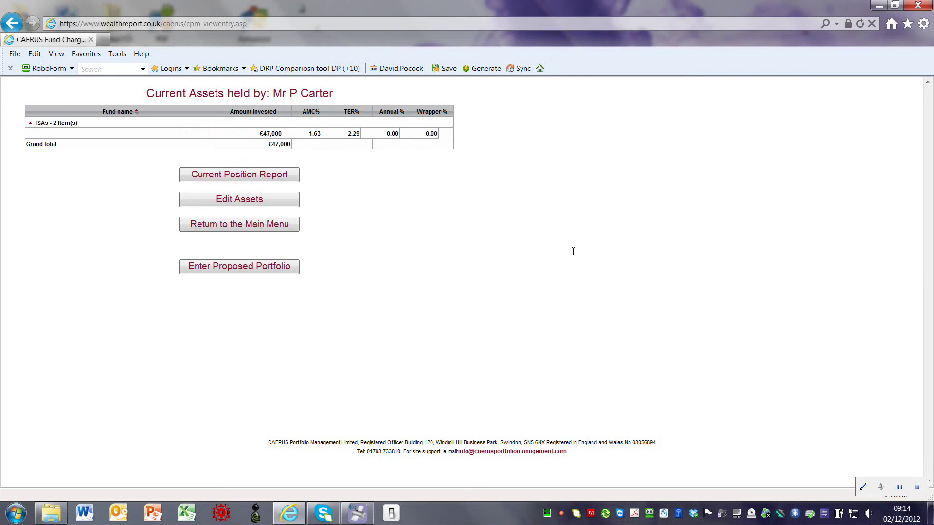
Step: Generate the current position report and review its charges table, sector split and equity geographical split
left_click(244, 180)
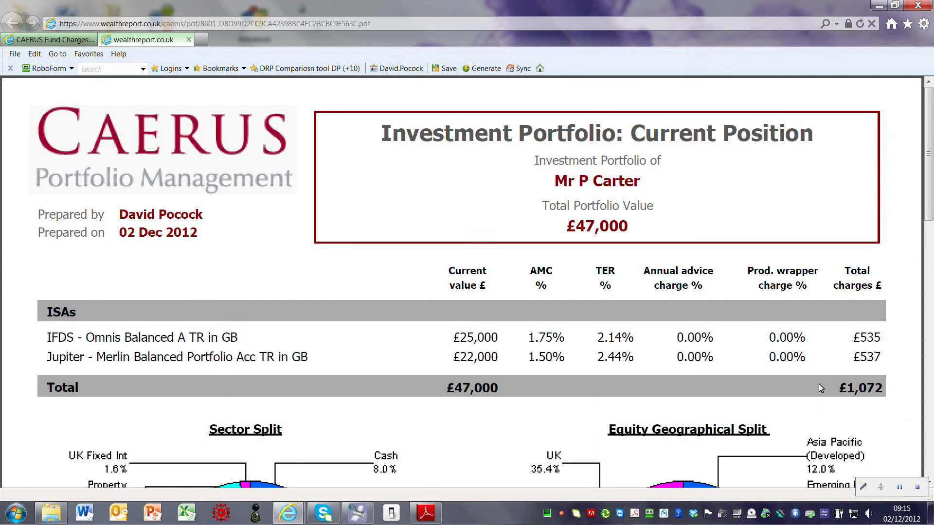
scroll(820, 388, "down", 5)
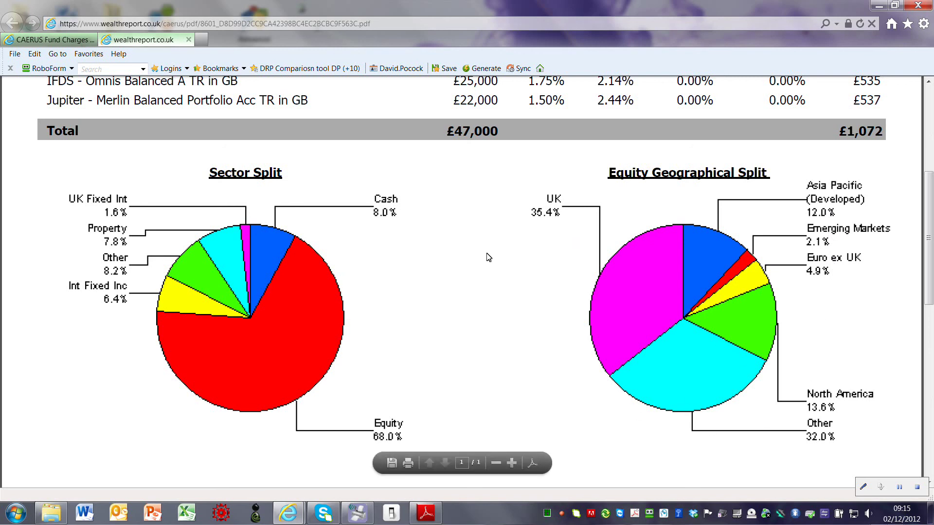
scroll(430, 258, "up", 5)
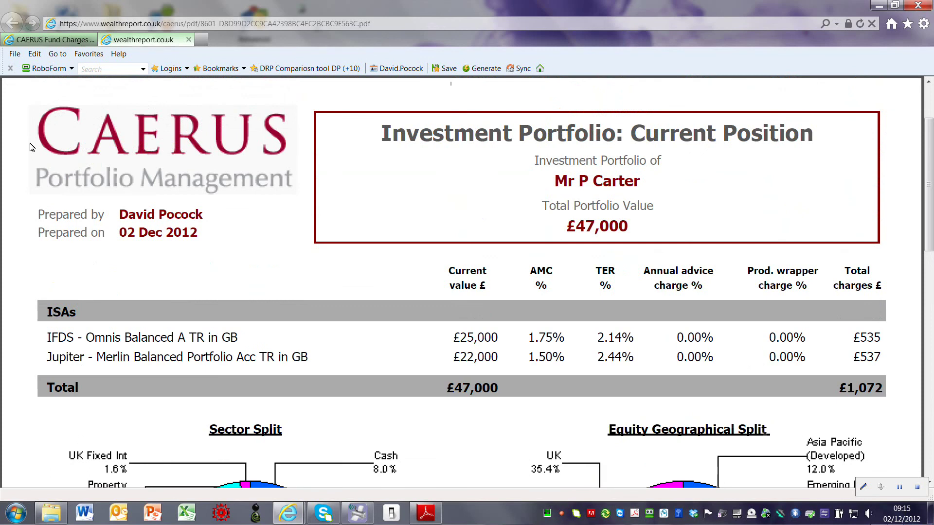
Step: Save the current position report as an Adobe PDF file under the suggested file name
left_click(15, 53)
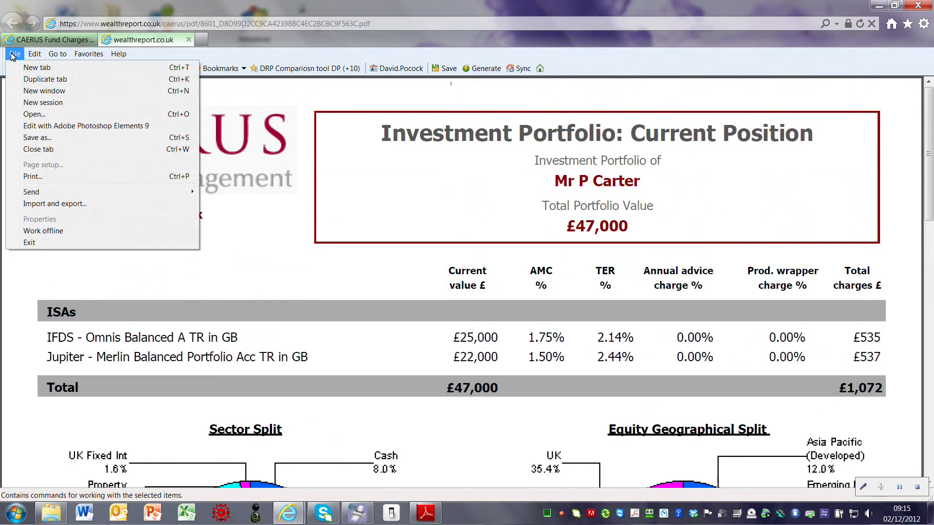
left_click(31, 138)
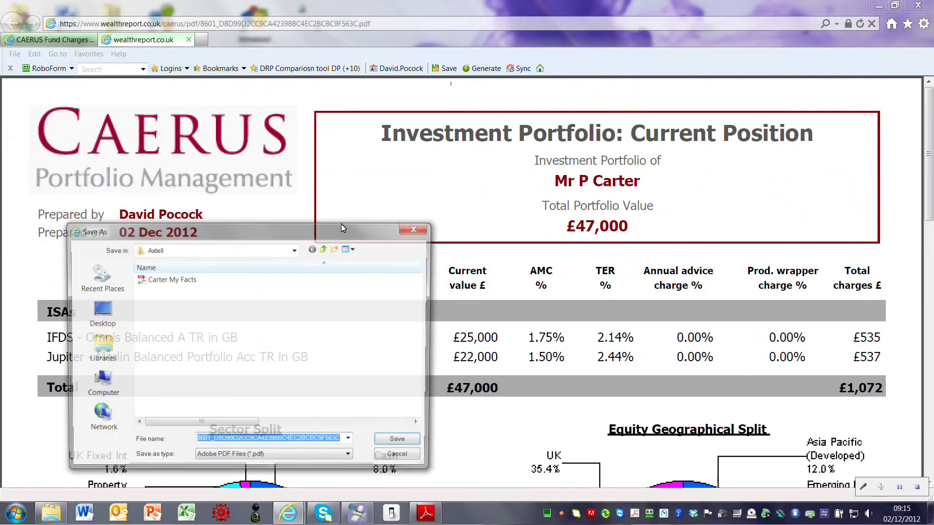
left_click(399, 444)
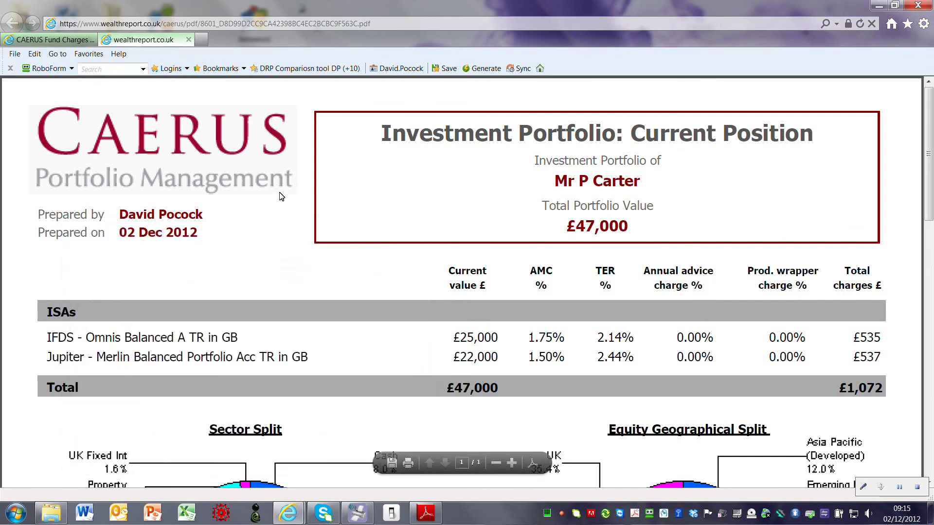
Step: View the report's print settings without printing, and return to the client's current assets summary
left_click(11, 54)
left_click(22, 174)
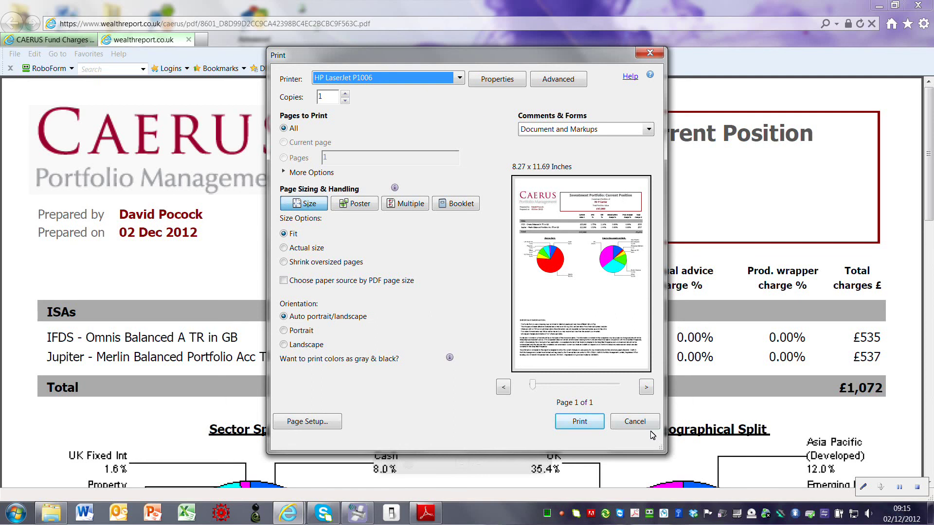
left_click(634, 421)
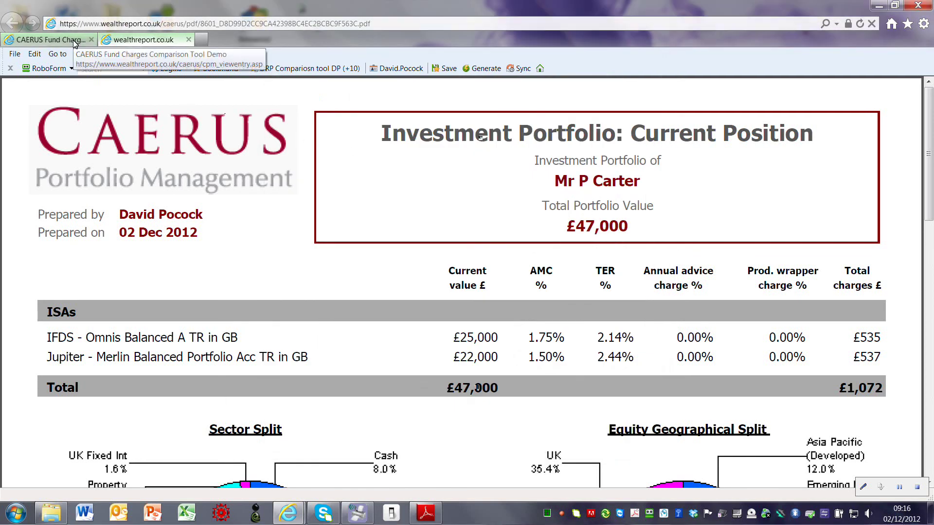
left_click(49, 40)
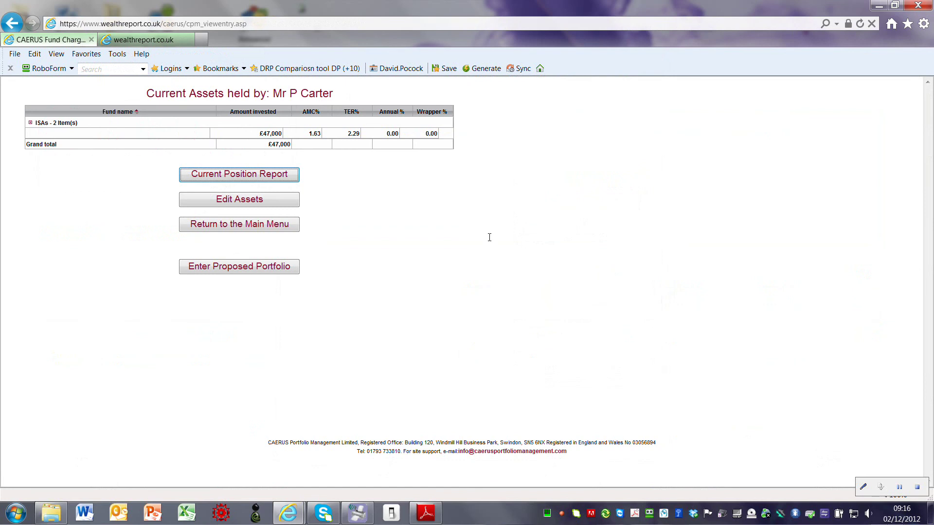